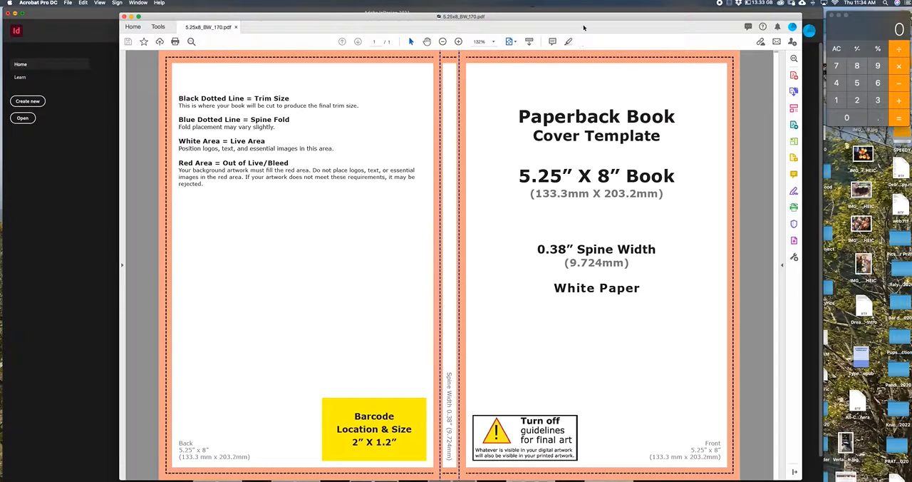
Step: Switch to Calculator, multiply the 5.25-inch cover width by 2, and close the PDF cover template
left_click_drag(583, 19, 574, 23)
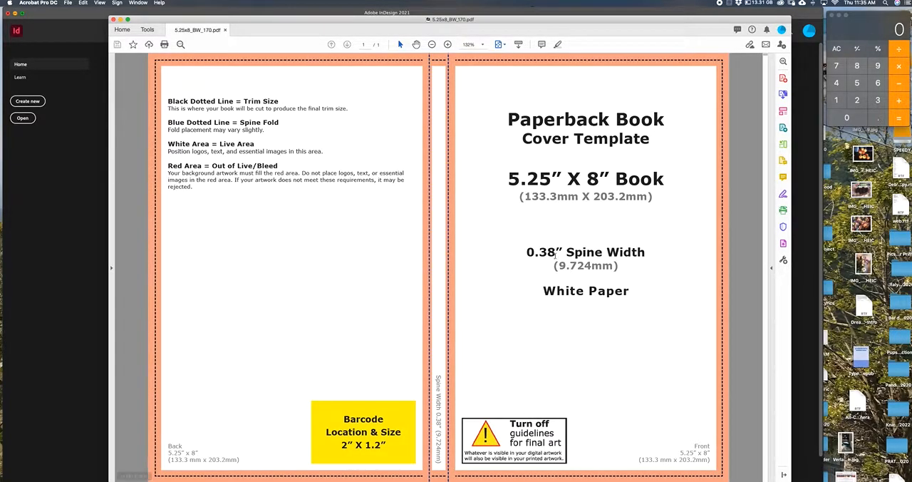
left_click(861, 32)
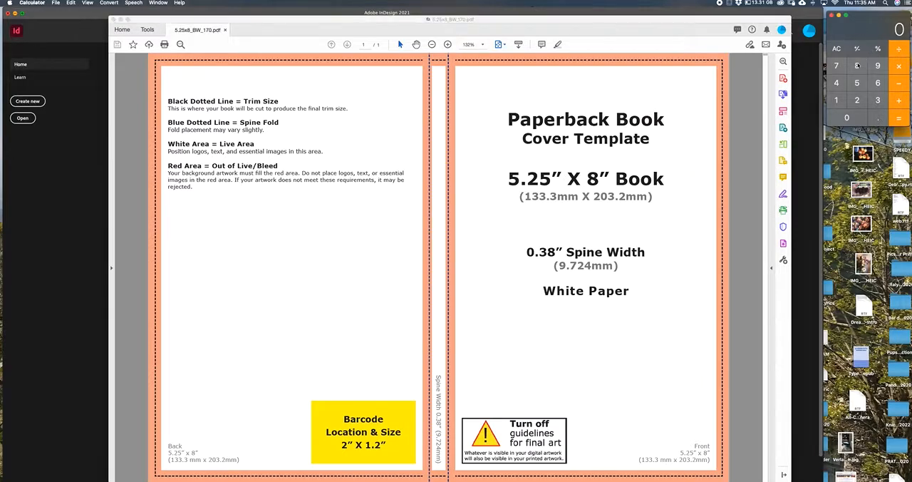
type("5.25")
left_click(899, 66)
type("2")
left_click(899, 101)
left_click(114, 20)
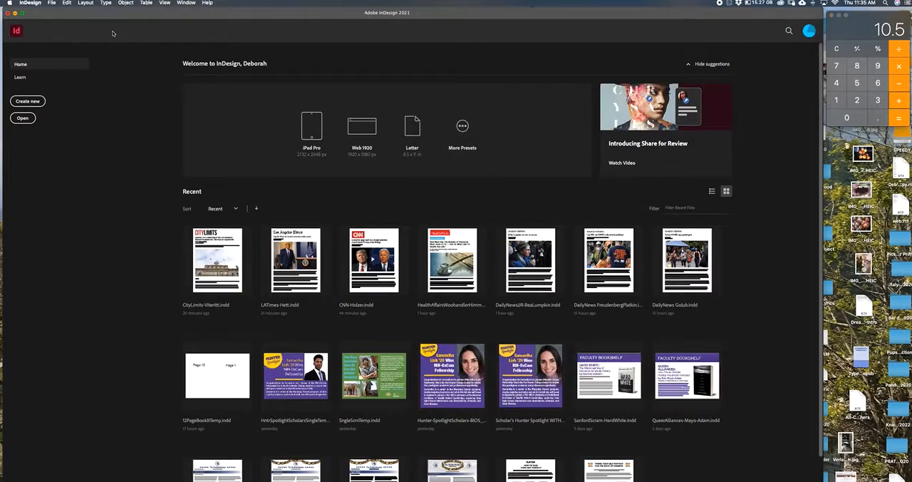
Step: Start a new InDesign document, setting its height to 8 in and turning off facing pages
left_click(52, 3)
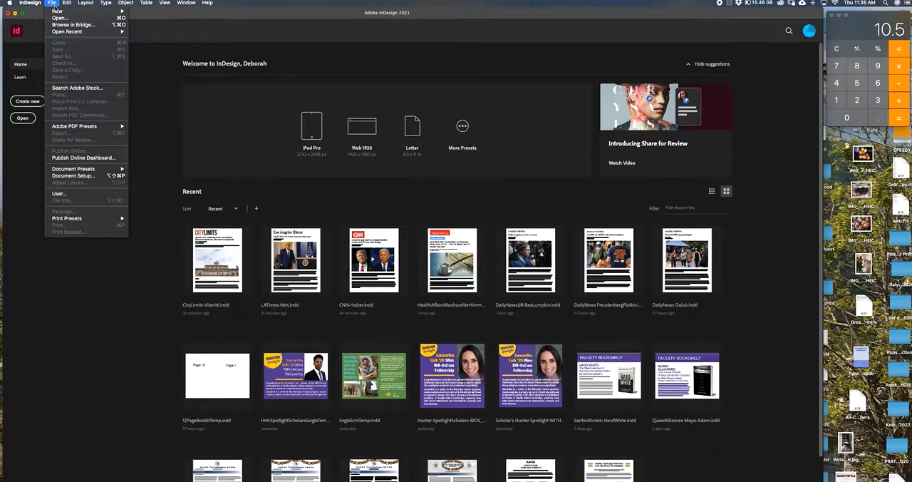
mouse_move(65, 12)
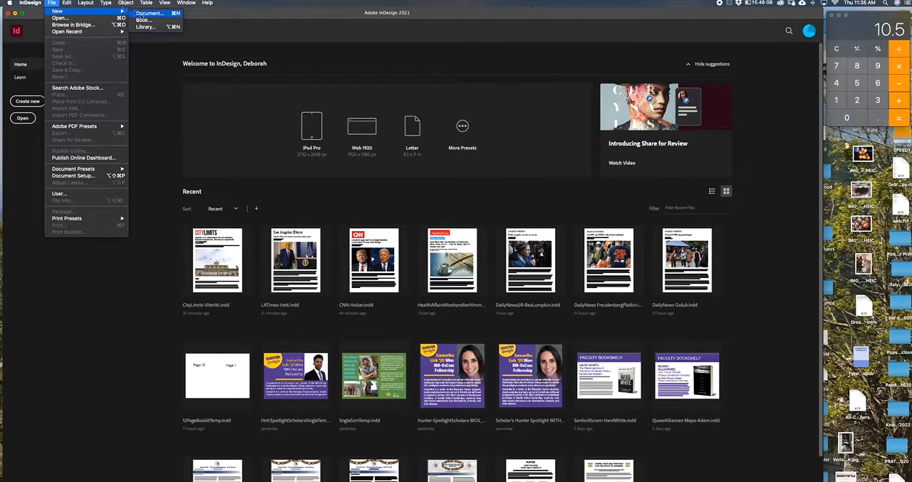
left_click(143, 14)
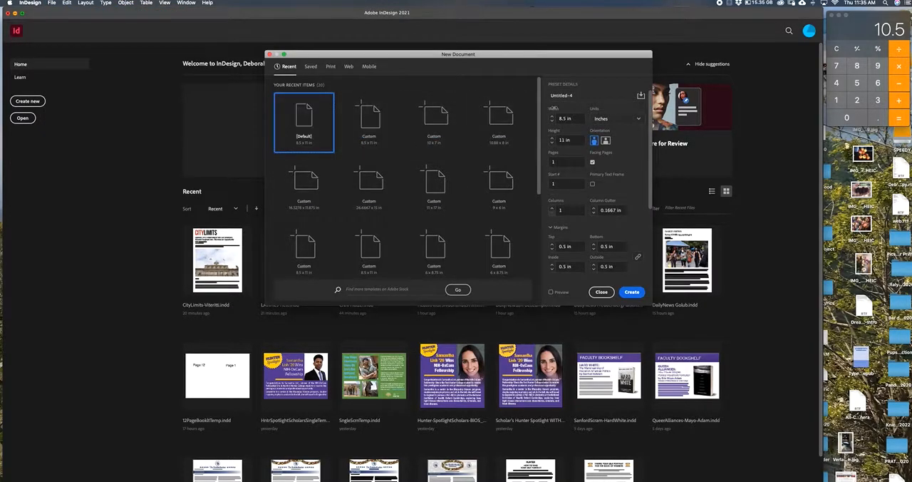
double_click(570, 118)
double_click(568, 140)
type("8")
left_click(592, 163)
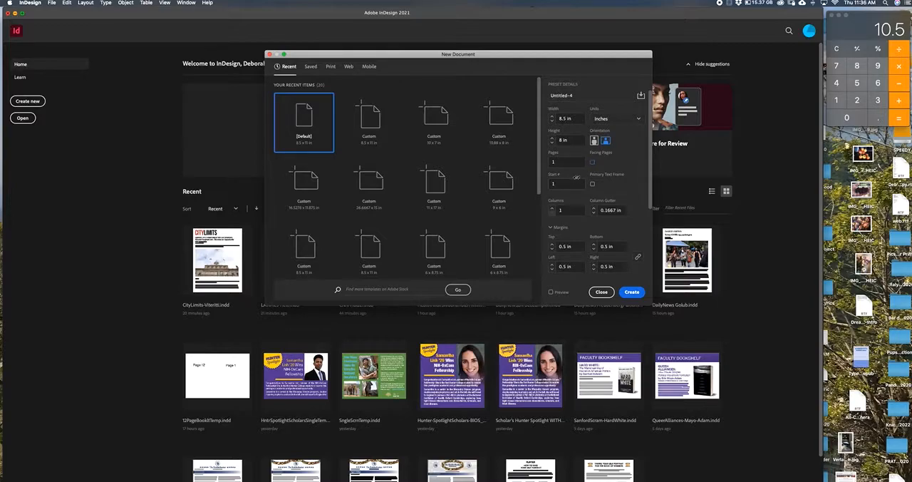
Step: Set all four margins of the new document to 0 in by linking them to the same value
double_click(575, 245)
type("0")
left_click(637, 258)
Step: Set the bleed to 0.125 in on all four sides and create the document
scroll(606, 206, "down", 5)
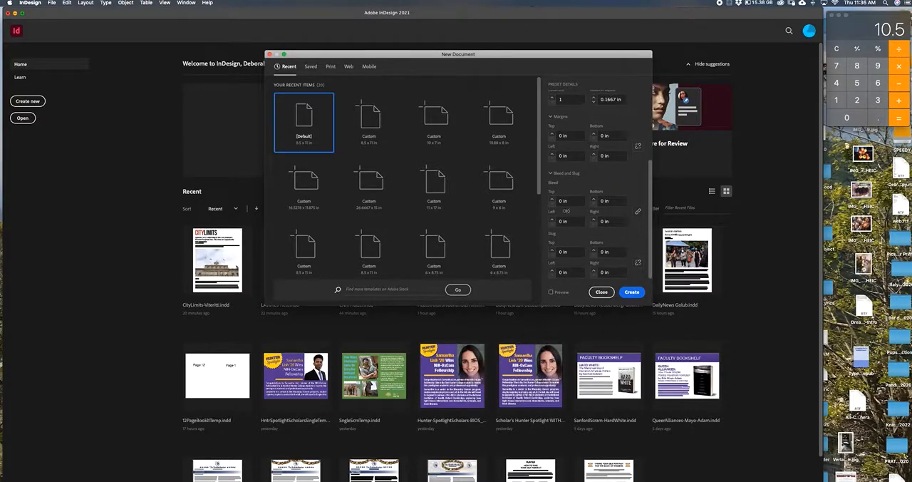
double_click(561, 201)
type(".125")
left_click(638, 213)
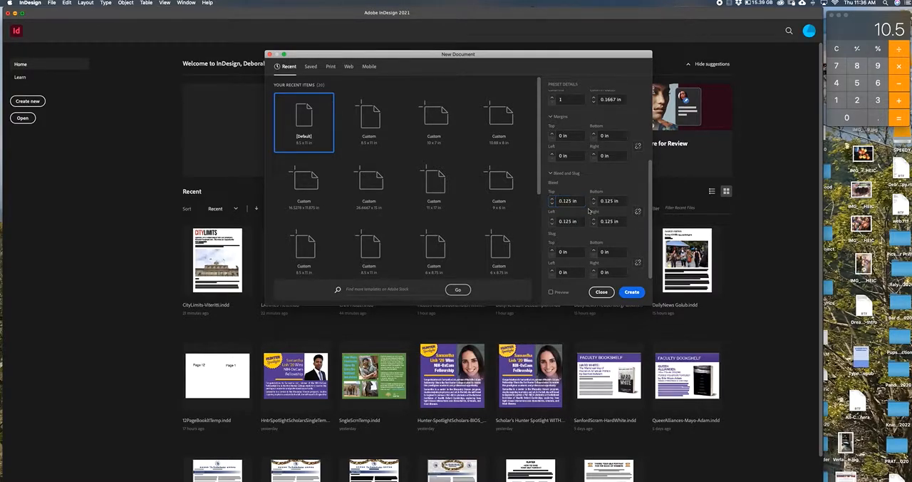
left_click(631, 292)
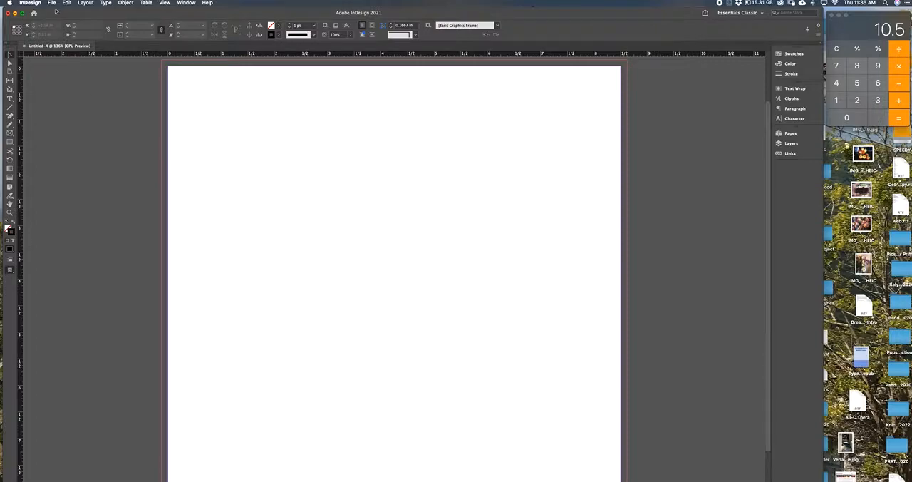
left_click(52, 3)
mouse_move(57, 13)
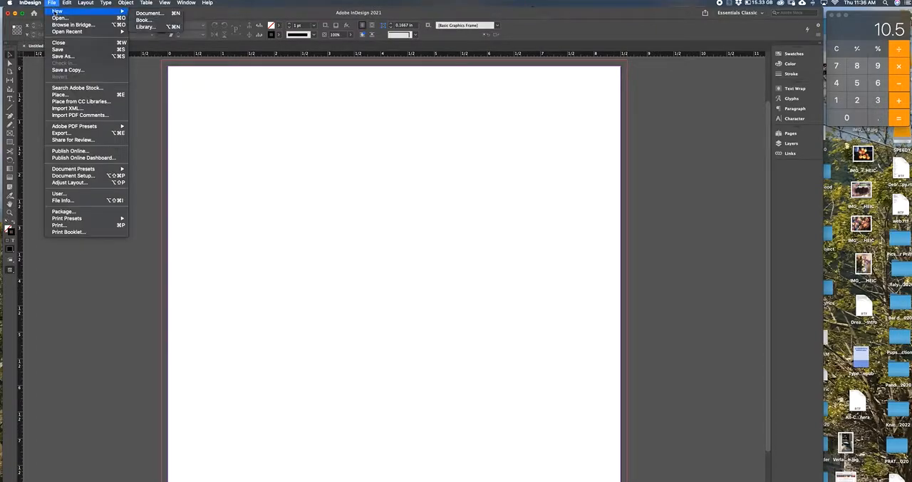
left_click(118, 313)
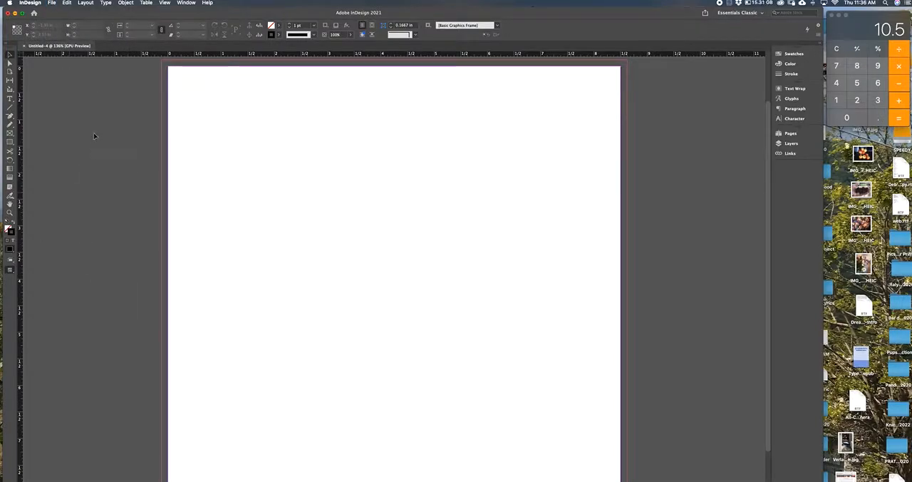
Step: Place 5.25x8_BW_170.pdf from the Desktop's Book Cover Project template folder at the upper-left corner of the page's bleed
left_click(52, 2)
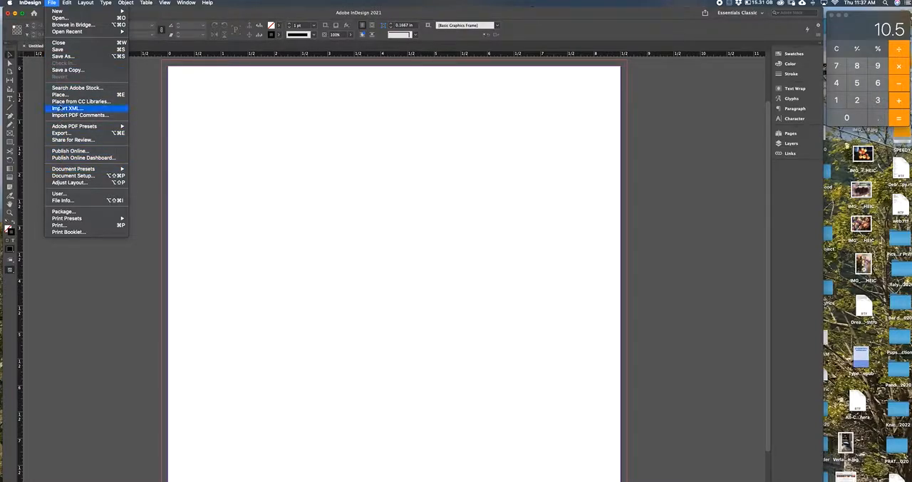
left_click(62, 95)
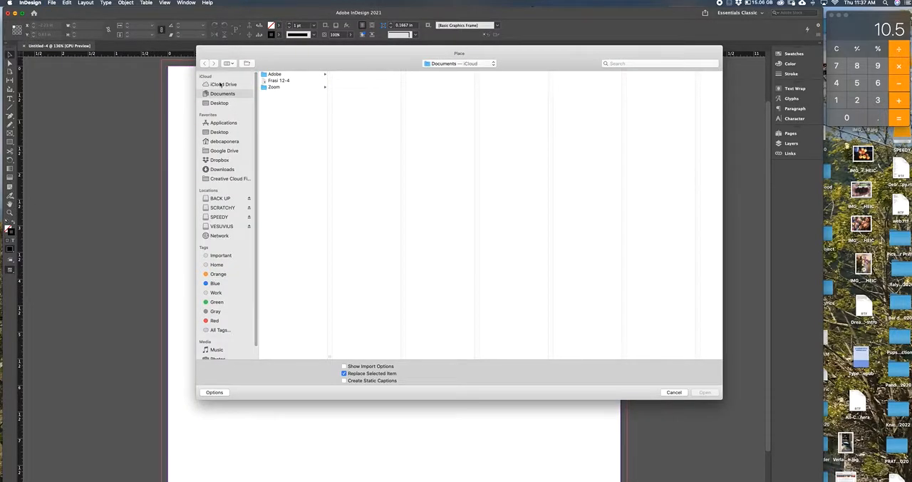
left_click(219, 104)
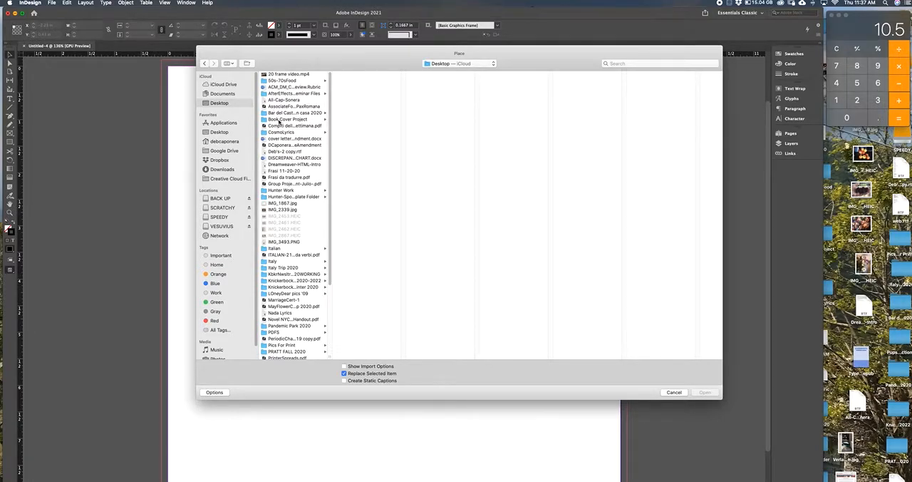
left_click(285, 119)
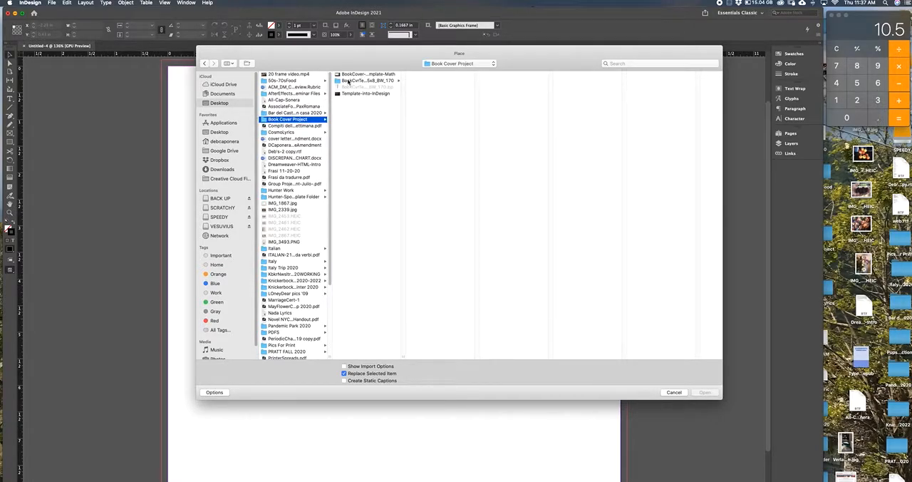
left_click(349, 80)
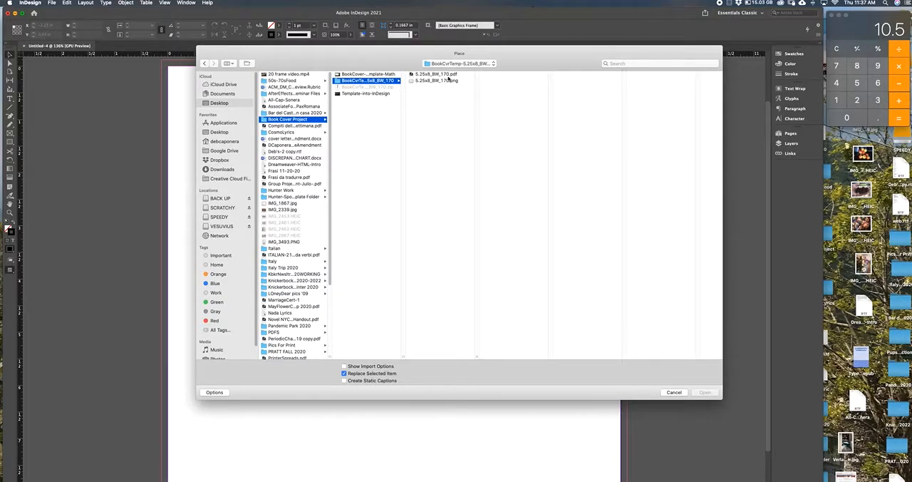
left_click(419, 75)
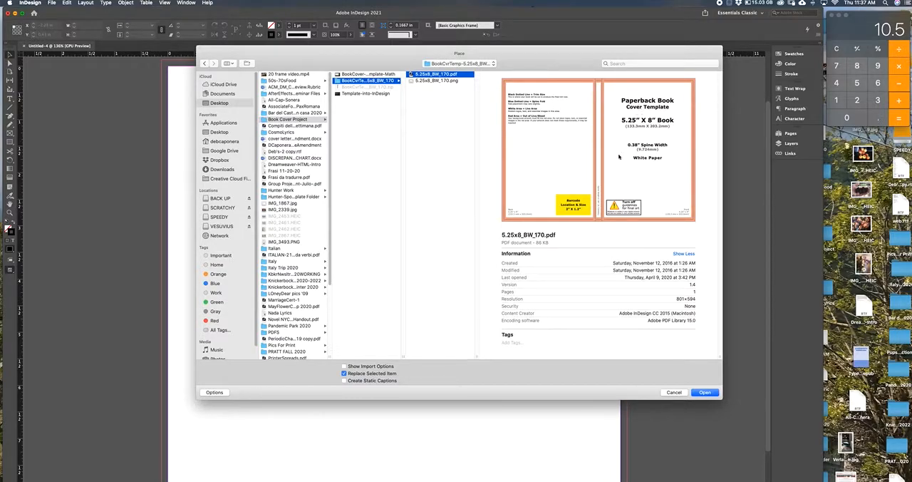
left_click(704, 393)
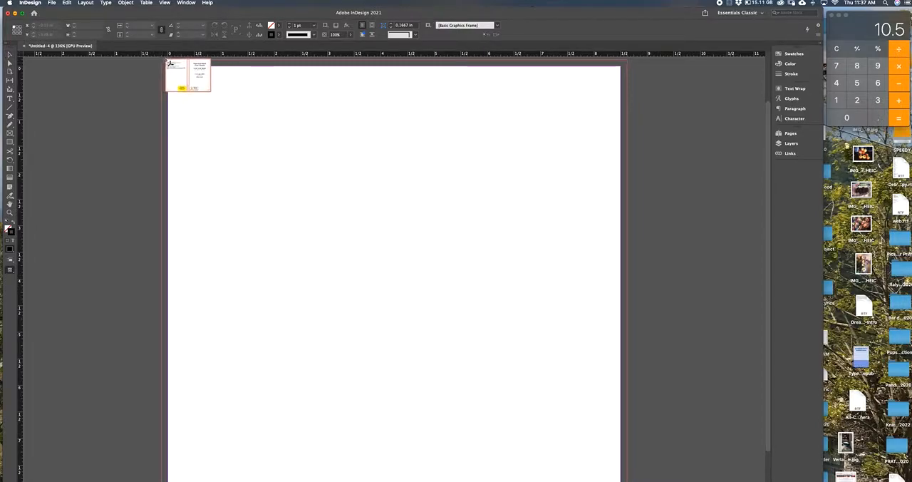
scroll(171, 74, "up", 2)
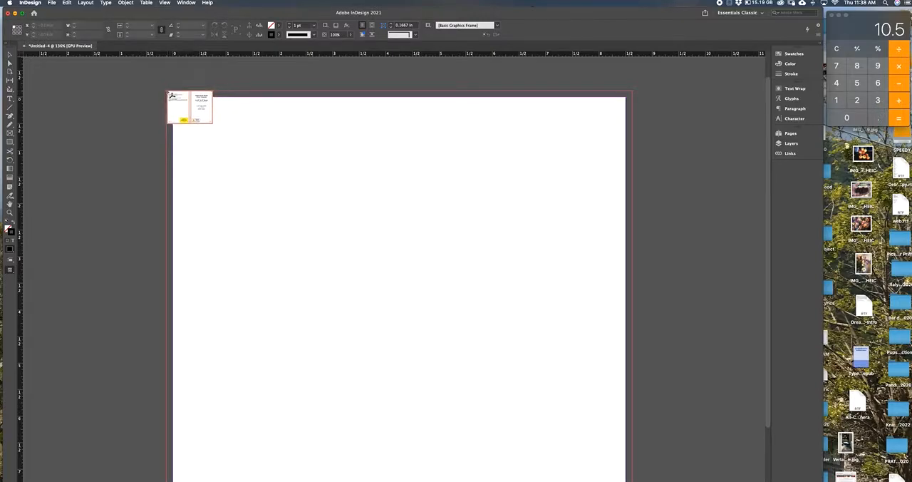
left_click(167, 92)
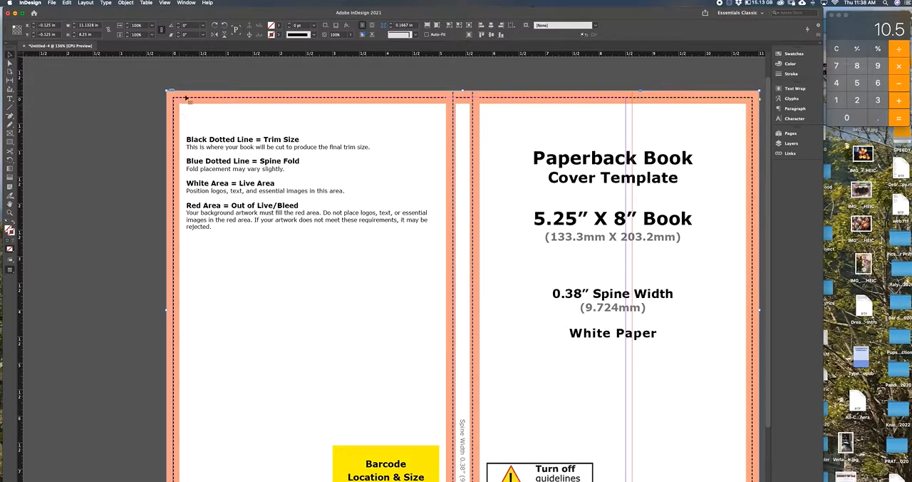
Step: Shift the placed template sideways away from the bleed edge and snap it back to the bleed corner
left_click_drag(173, 95, 189, 95)
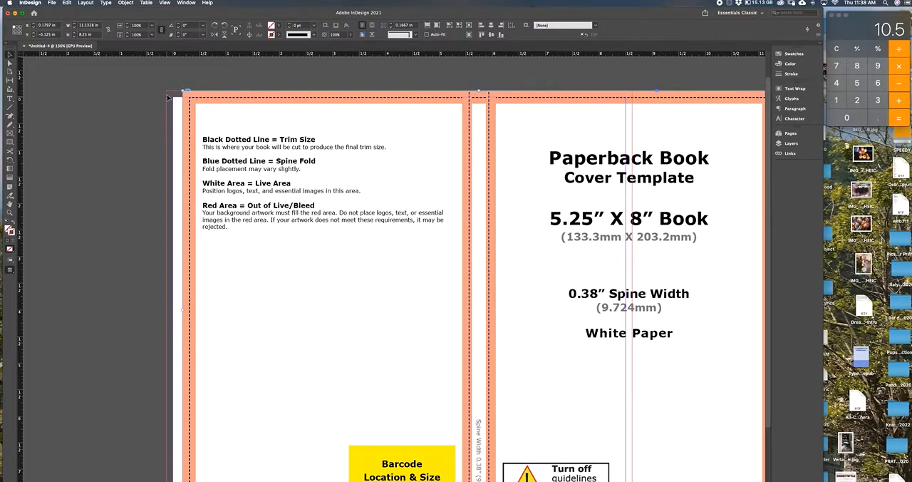
left_click_drag(170, 92, 195, 96)
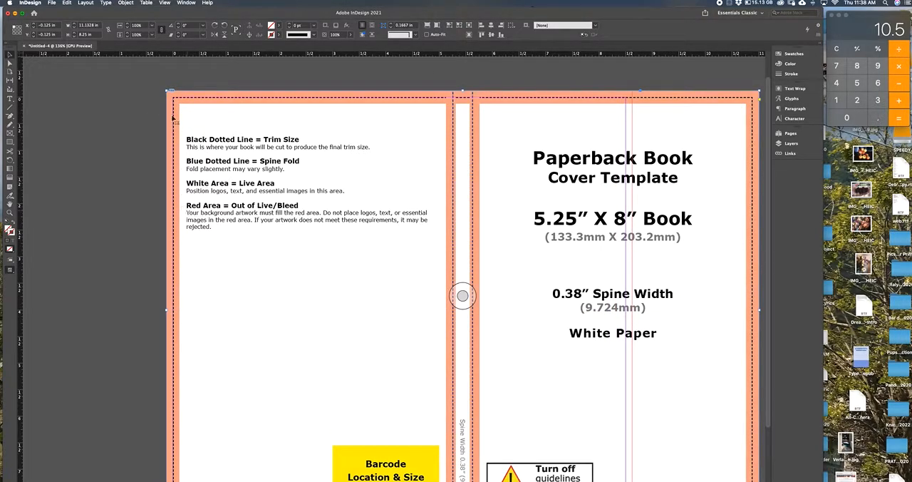
key("super+z")
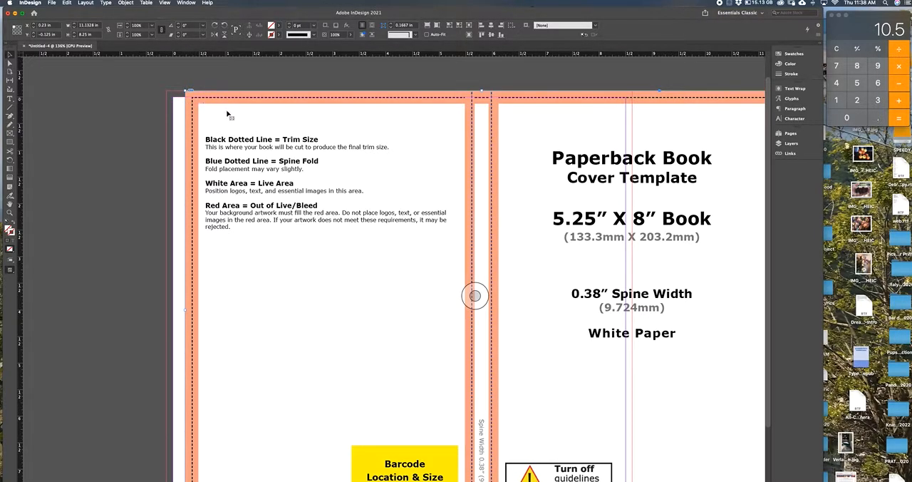
left_click_drag(228, 115, 187, 116)
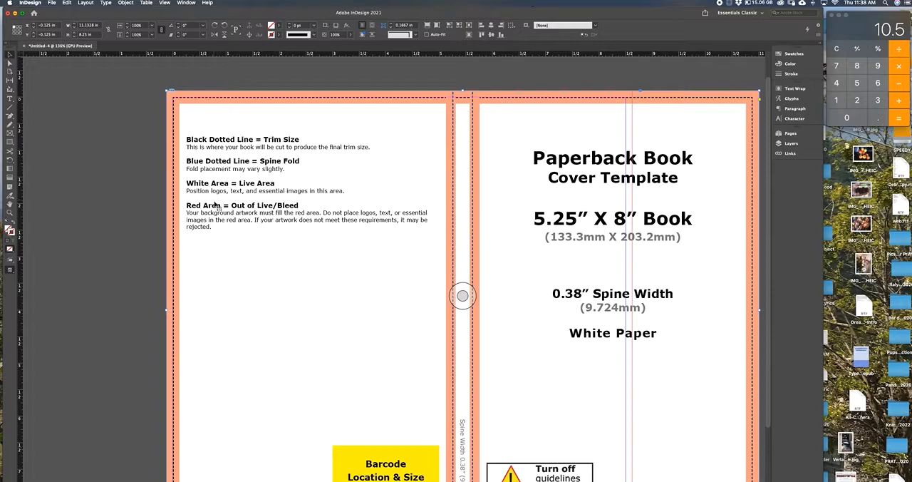
Step: Add ruler guides along the template's left, top and bottom trim lines and on both spine fold lines
left_click(789, 134)
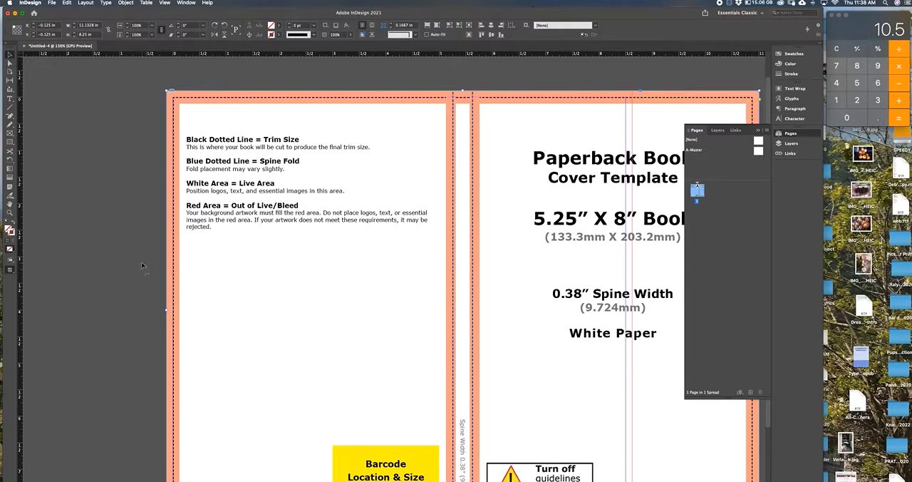
left_click_drag(20, 205, 168, 80)
left_click_drag(111, 56, 125, 95)
left_click_drag(22, 300, 473, 74)
scroll(136, 411, "down", 3)
left_click_drag(104, 54, 106, 427)
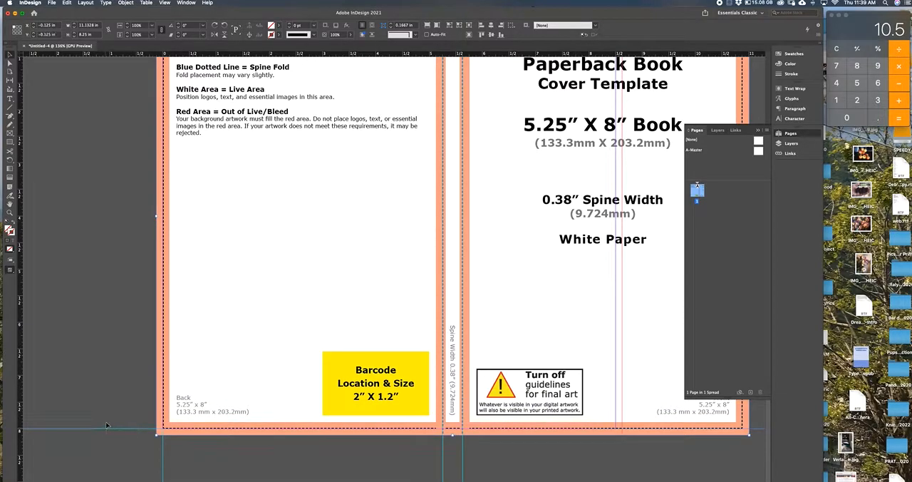
scroll(96, 216, "up", 4)
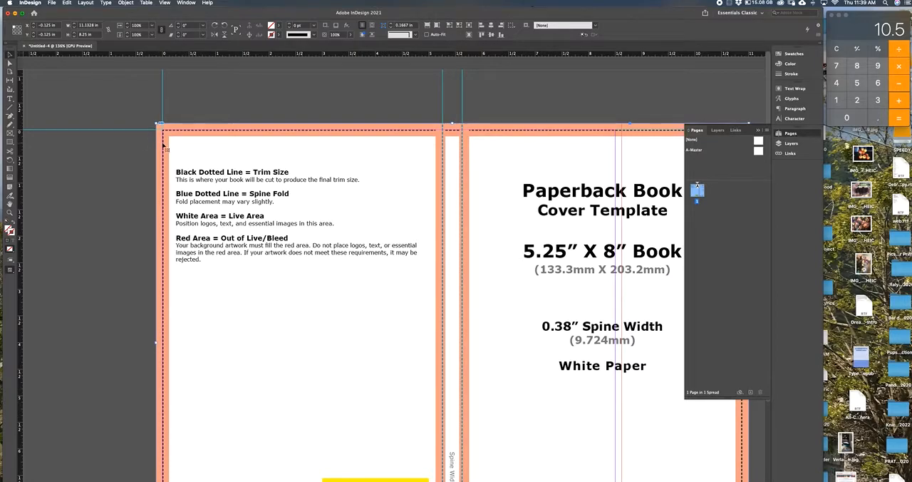
Step: Activate the Rectangle Frame tool with the template's upper area in view
left_click(9, 133)
scroll(60, 110, "down", 3)
scroll(52, 124, "up", 1)
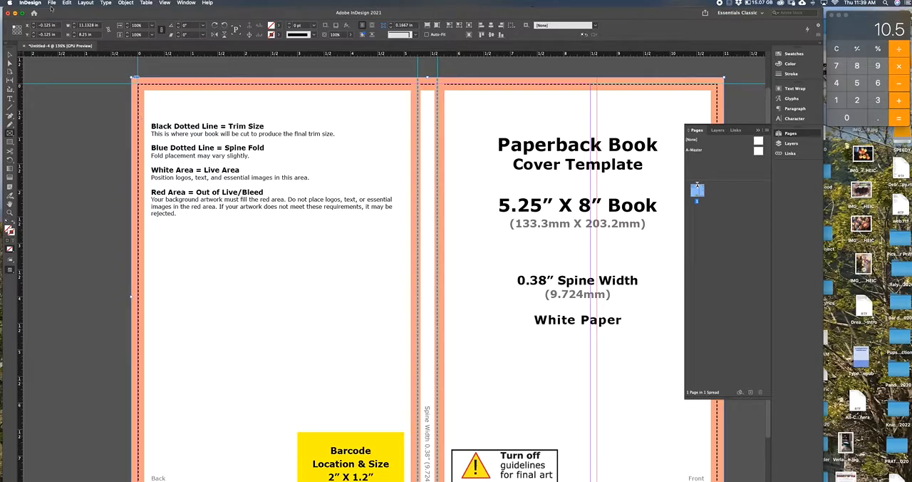
left_click(52, 3)
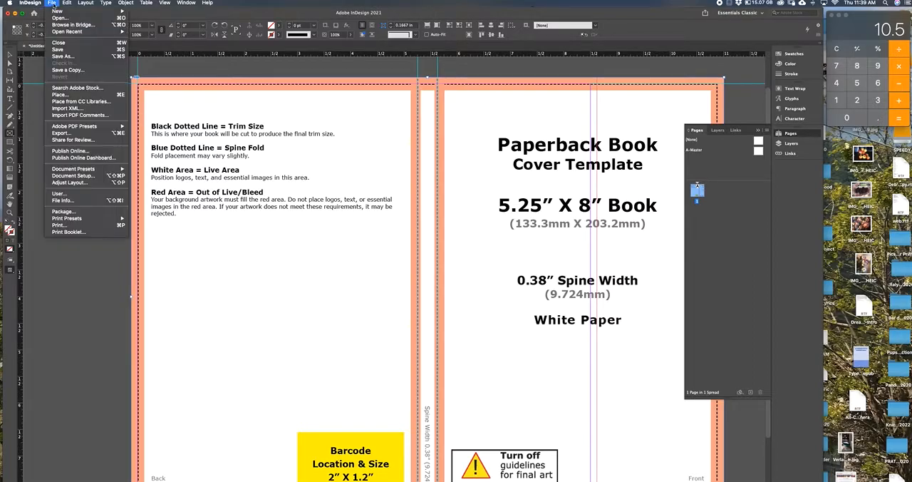
left_click(66, 94)
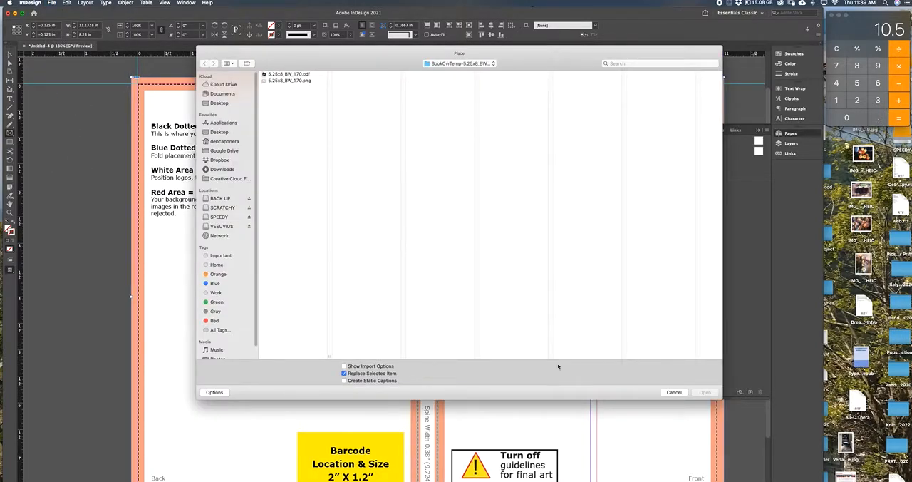
left_click(674, 392)
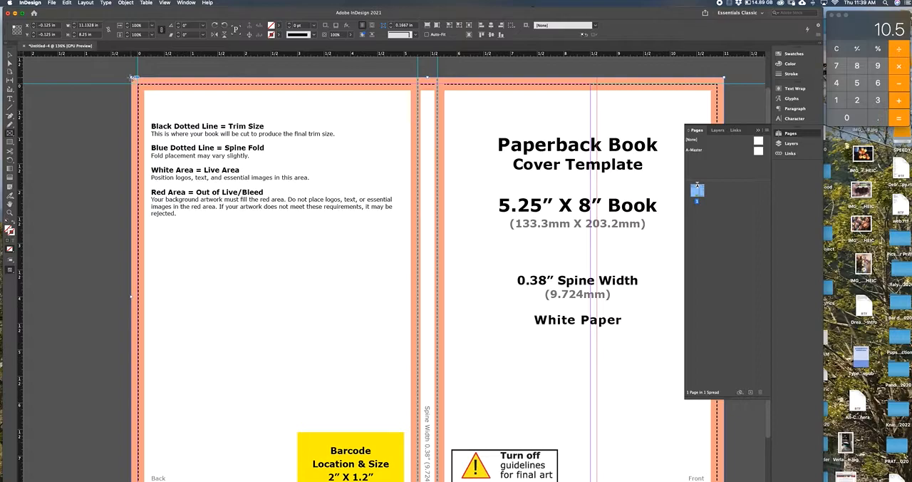
Step: Draw a rectangle frame about 5.385 x 7.6875 in over the back cover from the bleed corner to the spine guide, filled with C=100 M=0 Y=0 K=0
left_click_drag(144, 88, 423, 481)
left_click(791, 54)
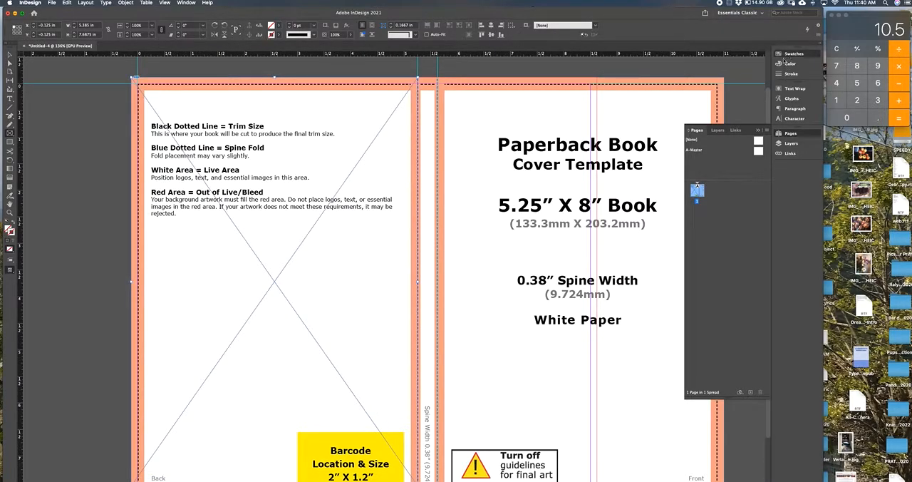
left_click(692, 62)
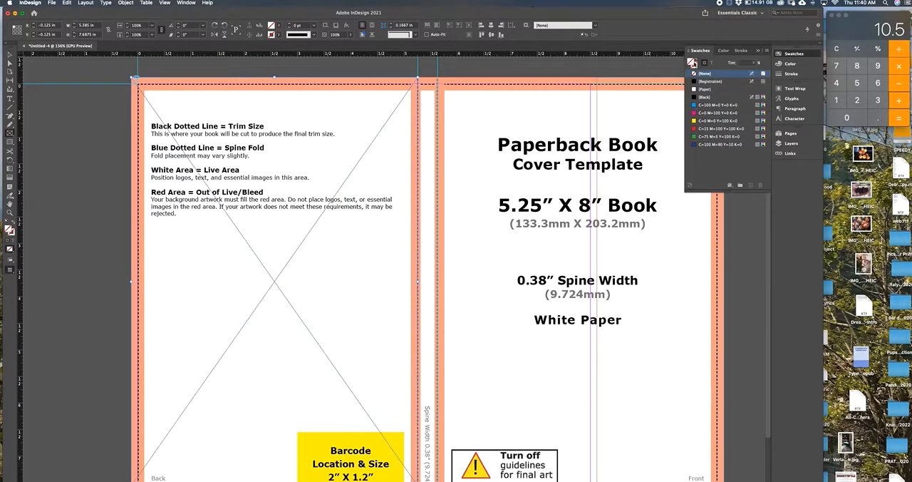
left_click(695, 106)
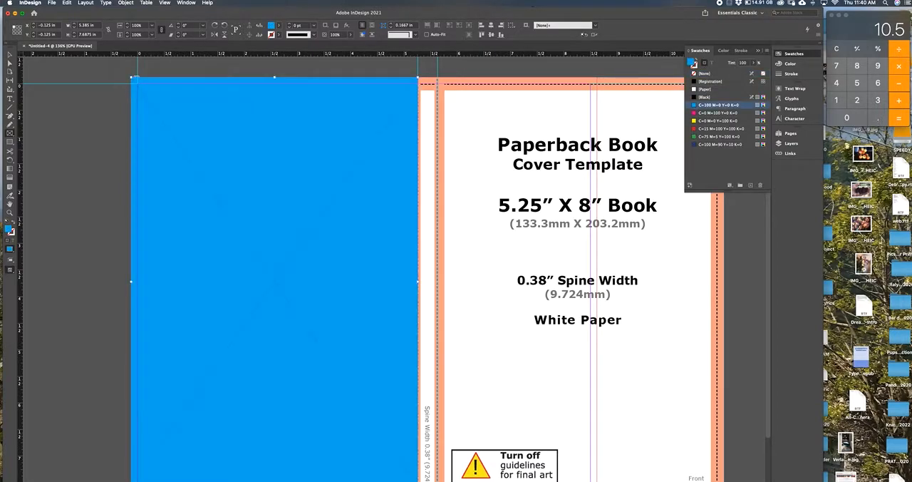
left_click(100, 86)
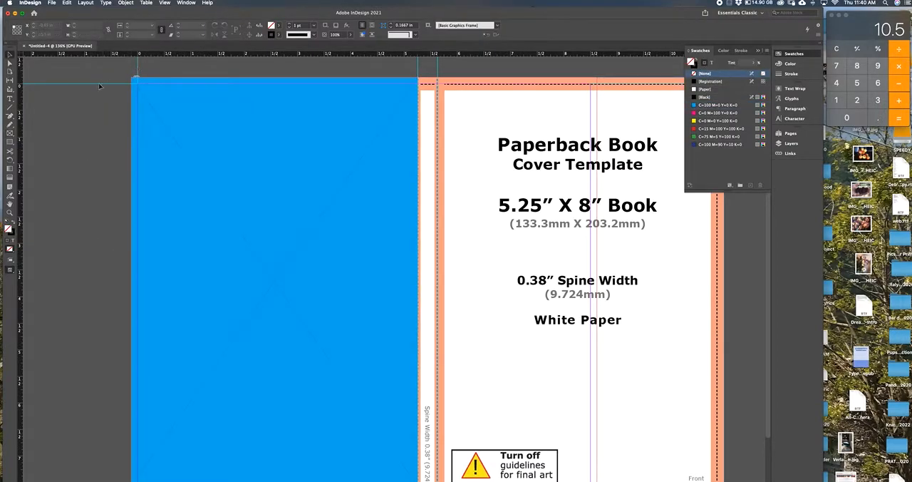
Step: Duplicate the cyan back-cover frame and position the copy over the front cover, between the front-side spine guide and the outer bleed edge
left_click(427, 289)
left_click_drag(382, 243, 356, 266)
key("super+c")
key("super+v")
left_click_drag(344, 180, 454, 182)
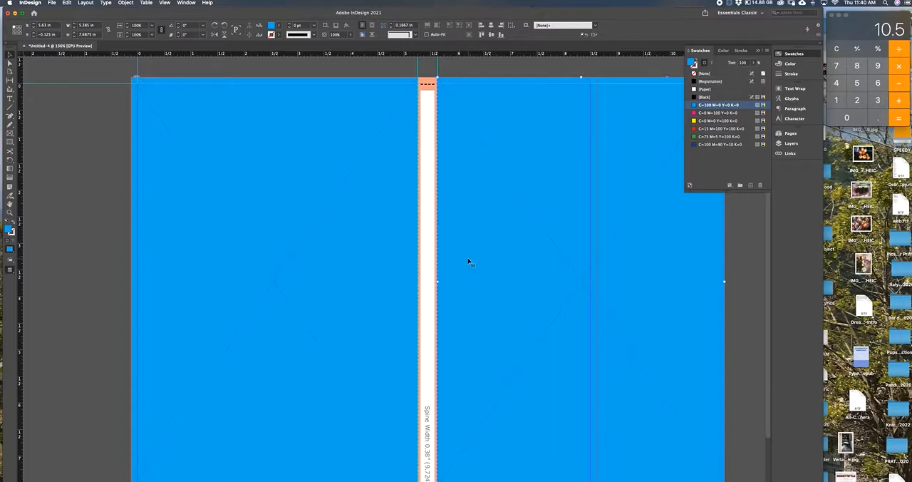
Step: Save the document to the iCloud Desktop, naming the file with the owner's first name followed by "-BookCoverProject.indd"
left_click(51, 2)
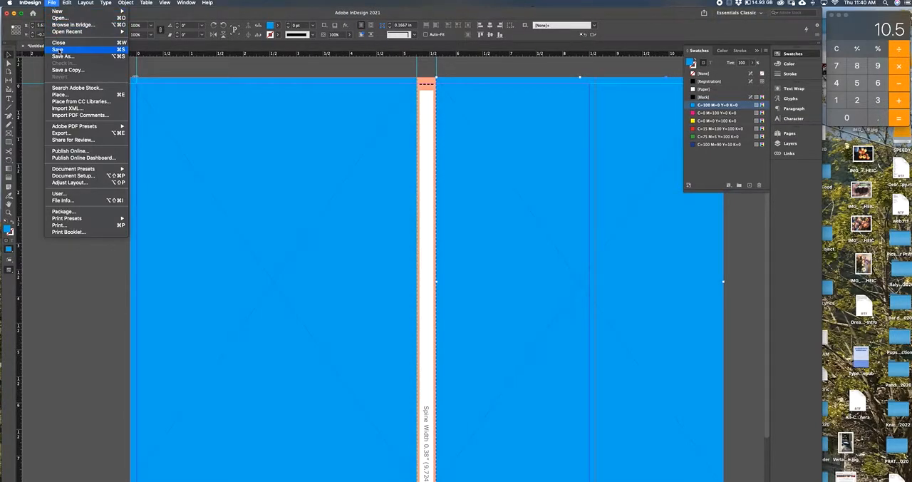
left_click(57, 50)
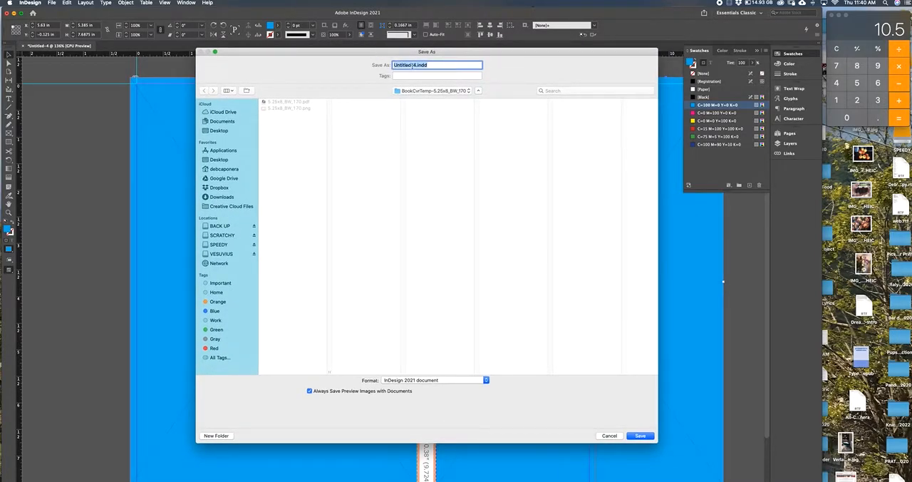
left_click(415, 64)
left_click_drag(411, 65, 377, 51)
type("Dolo")
type("ookCover")
type("Project")
left_click(219, 131)
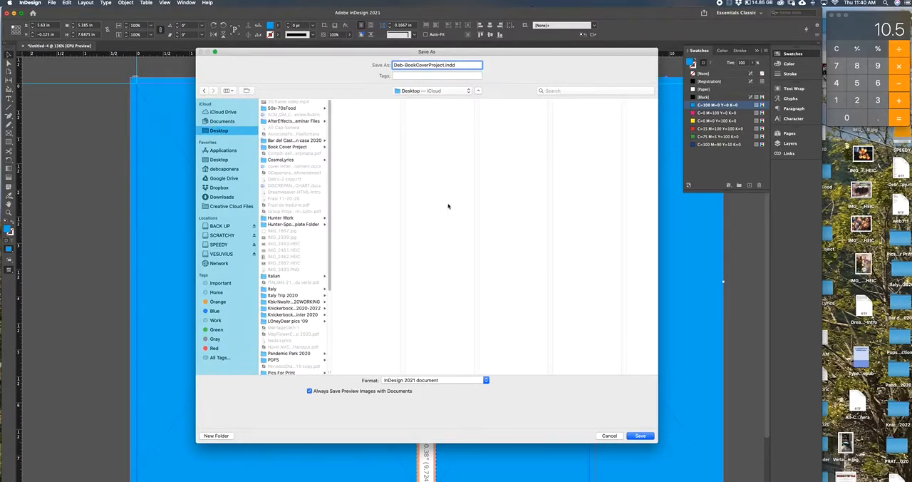
left_click(639, 437)
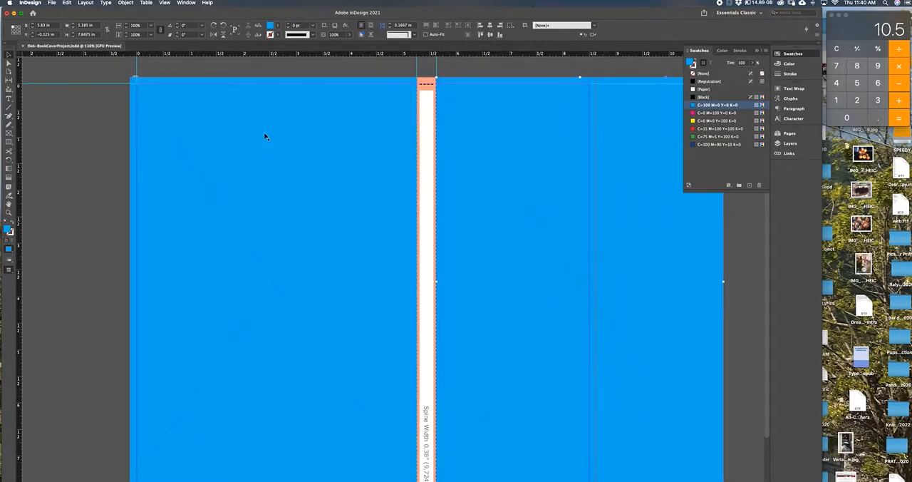
Step: Start packaging the document and review its summary, links and images, colors and inks, print settings and external plug-ins
left_click(52, 3)
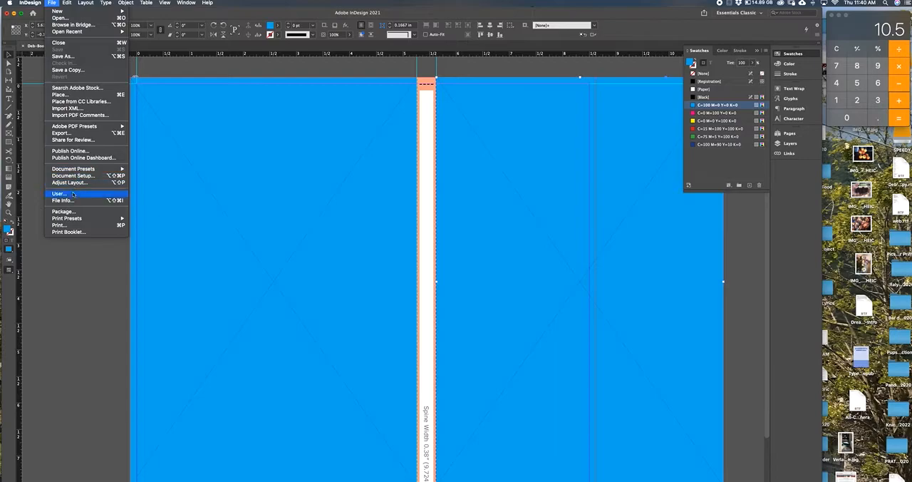
left_click(69, 213)
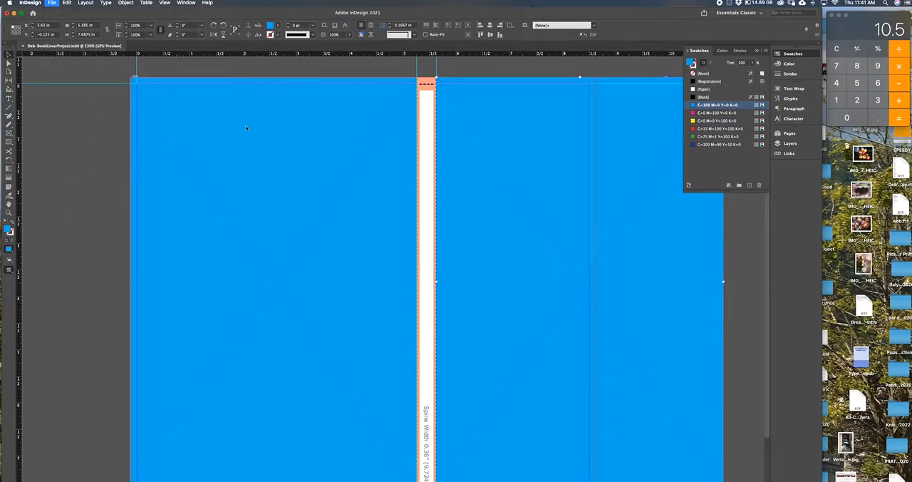
left_click_drag(421, 183, 357, 96)
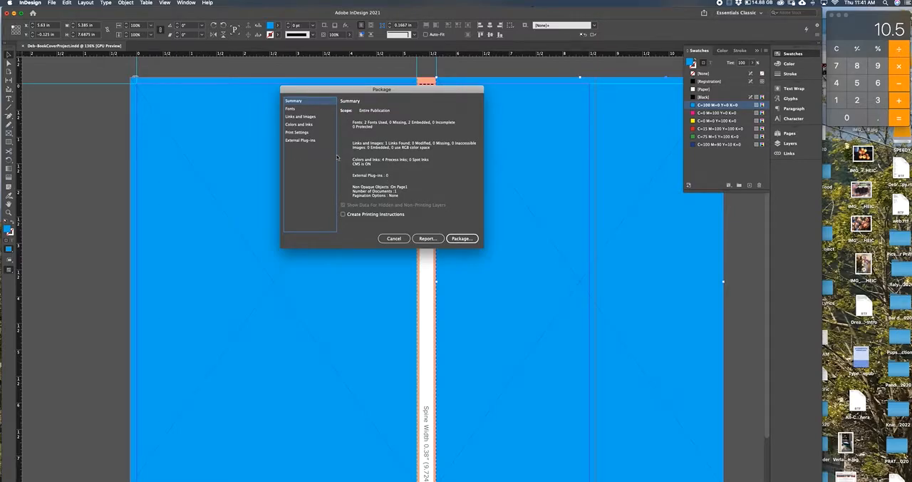
left_click(300, 117)
left_click(298, 126)
left_click(296, 132)
left_click(293, 140)
left_click(299, 117)
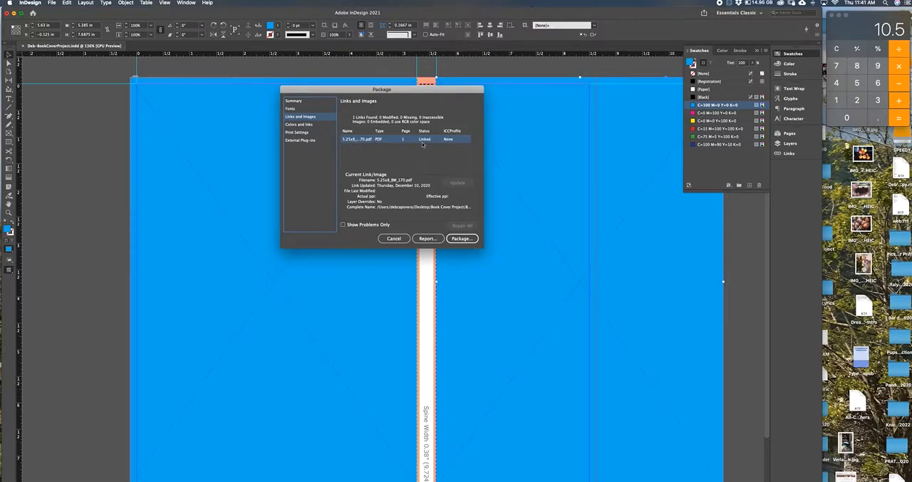
Step: Package the document to the Desktop with fonts, linked graphics, an IDML file and a print PDF using the modified PDF/X-1a:2001 preset
left_click(461, 239)
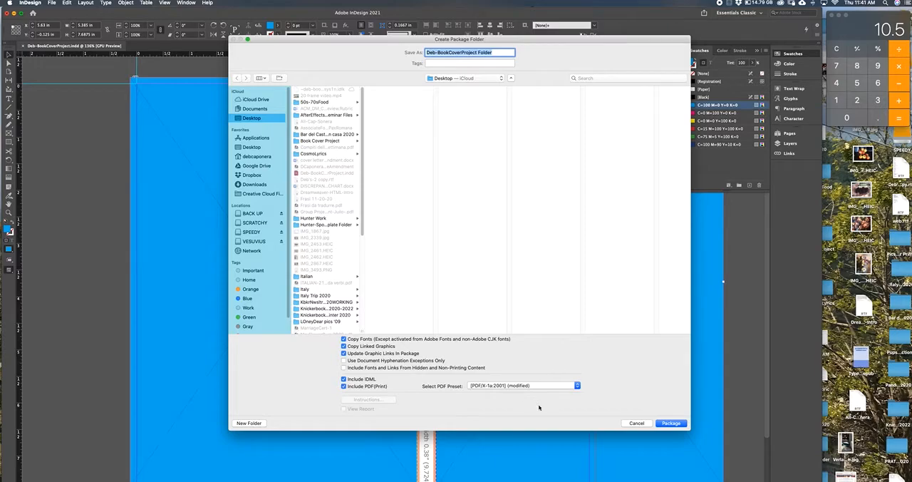
left_click(669, 424)
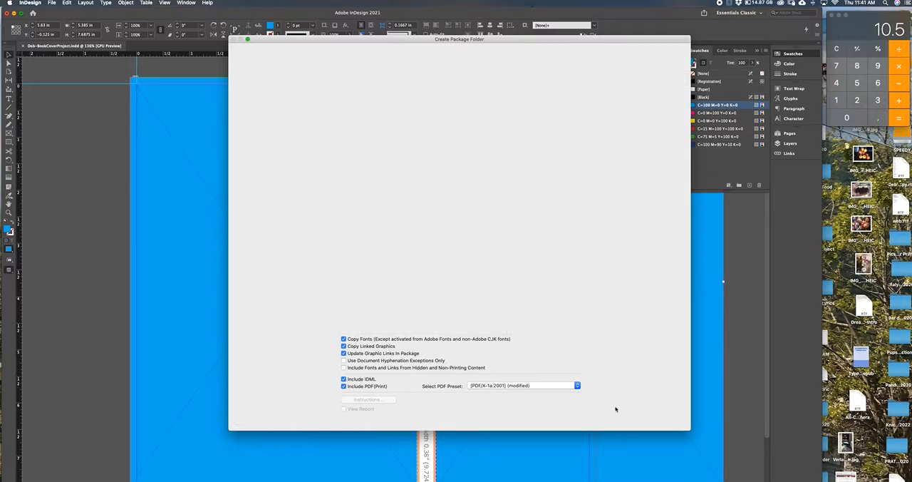